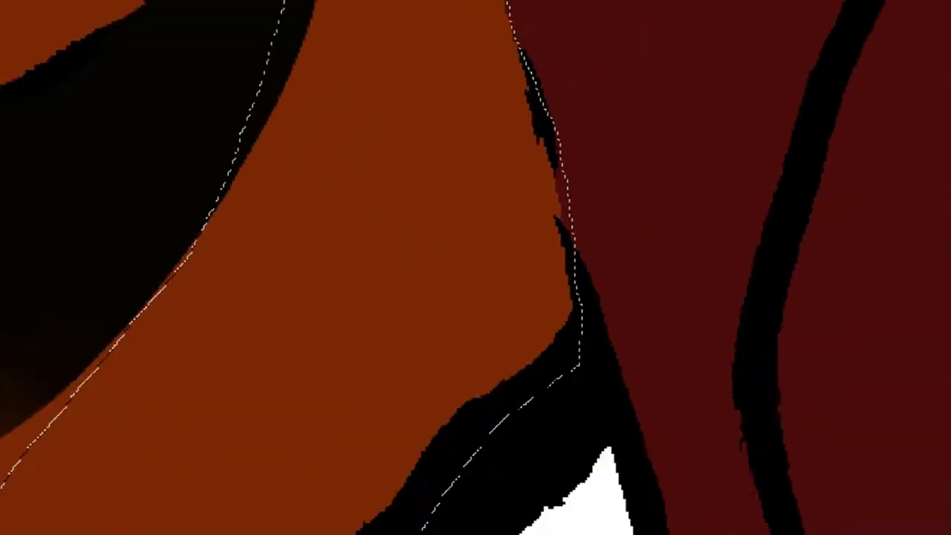
# Drag a black-to-transparent gradient inward to shade the shirt's right side beside the sleeve.
pyautogui.moveTo(550, 160); pyautogui.dragTo(626, 147)
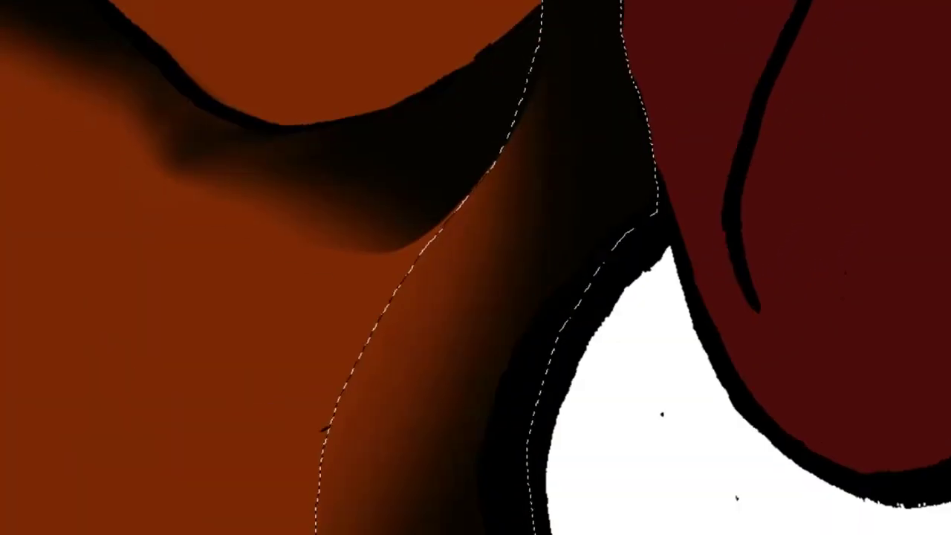